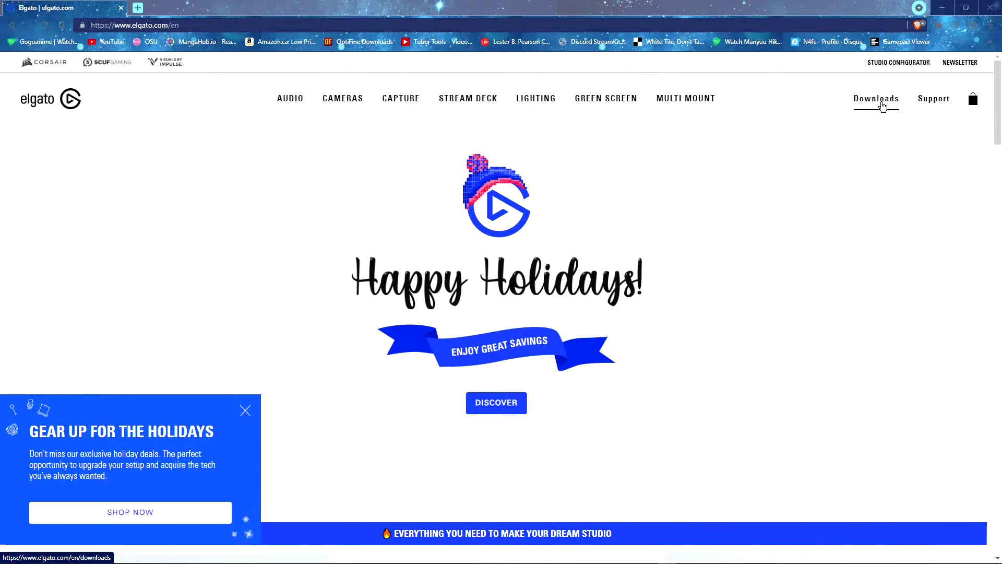
Open the Elgato downloads page and filter it for the Wave:3 on Windows
{"action": "left_click", "coordinate": [881, 106]}
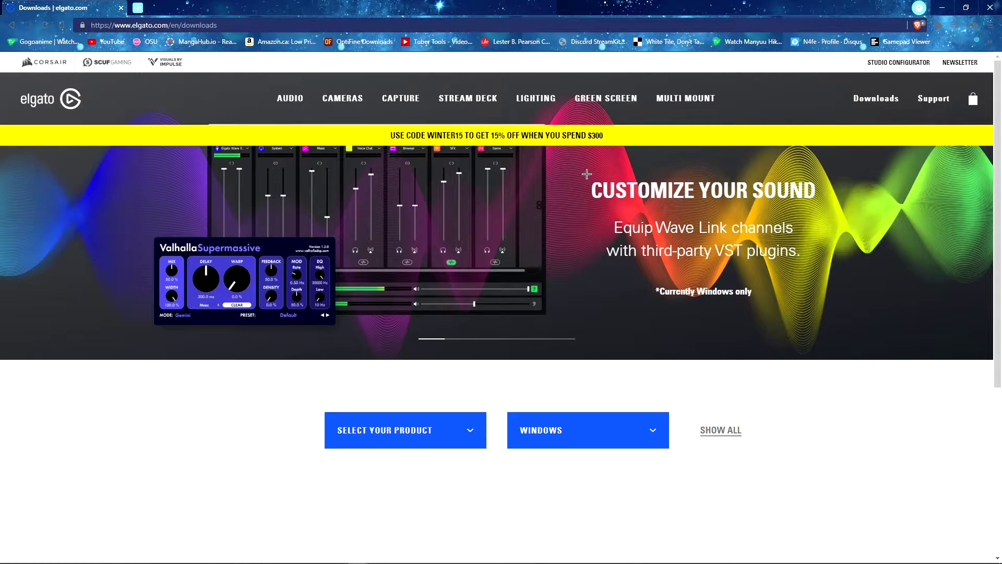
{"action": "scroll", "coordinate": [527, 239], "scroll_direction": "down", "scroll_amount": 2}
{"action": "left_click", "coordinate": [431, 347]}
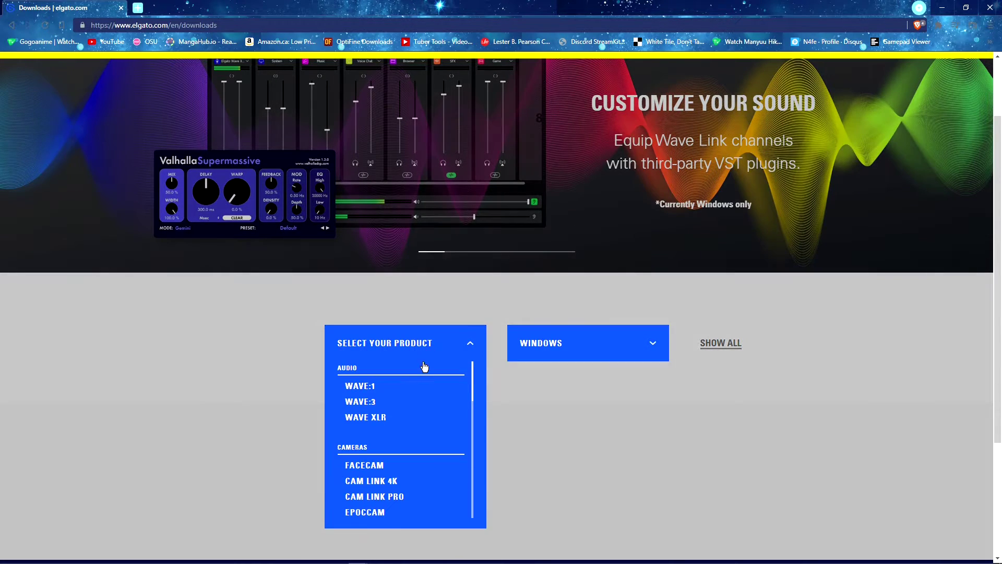
{"action": "left_click", "coordinate": [386, 407]}
{"action": "scroll", "coordinate": [575, 262], "scroll_direction": "down", "scroll_amount": 2}
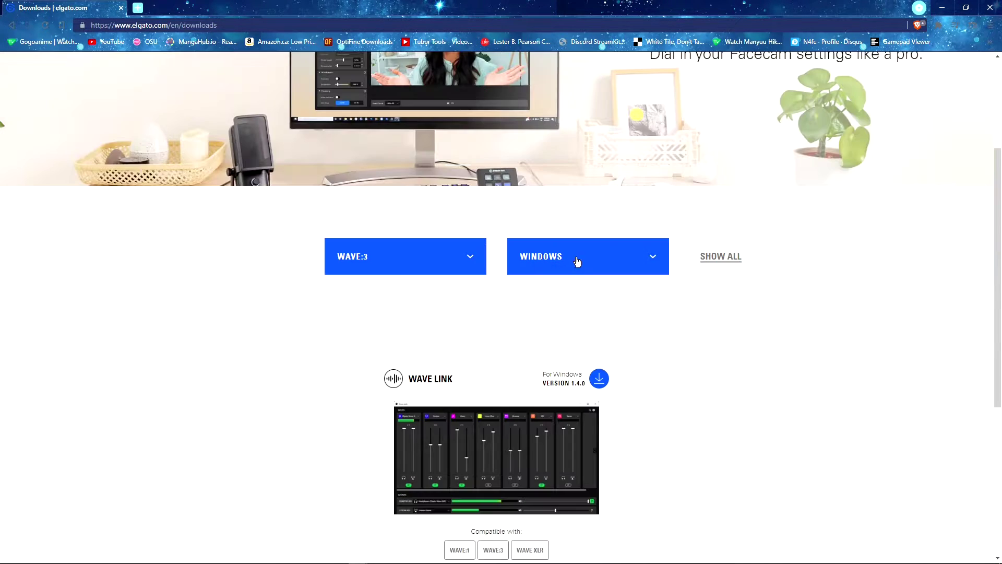
{"action": "left_click", "coordinate": [620, 260]}
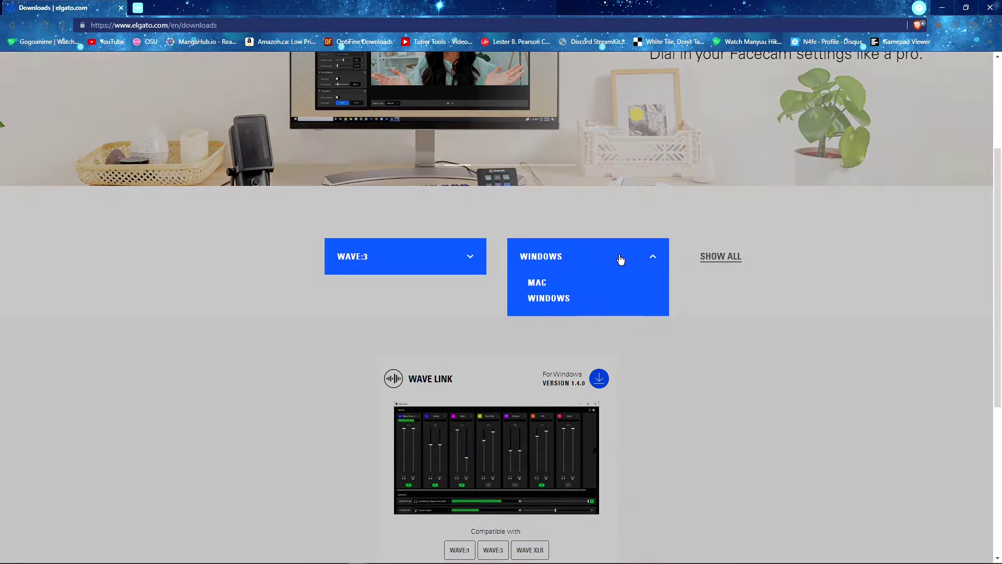
{"action": "left_click", "coordinate": [546, 300]}
{"action": "scroll", "coordinate": [675, 353], "scroll_direction": "down", "scroll_amount": 3}
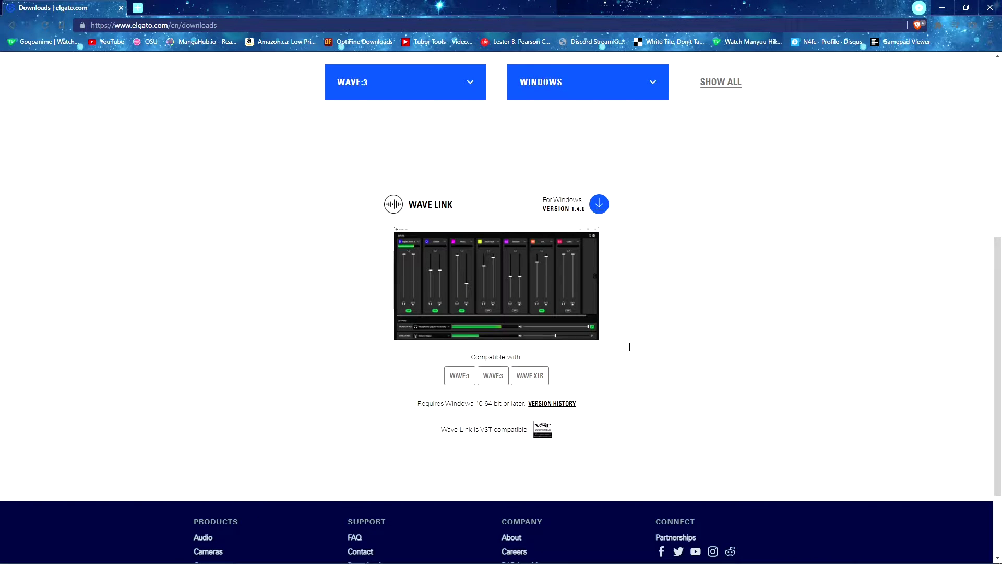
Start the Wave Link download for Windows, cancel saving the installer, and minimize the browser
{"action": "left_click", "coordinate": [601, 211]}
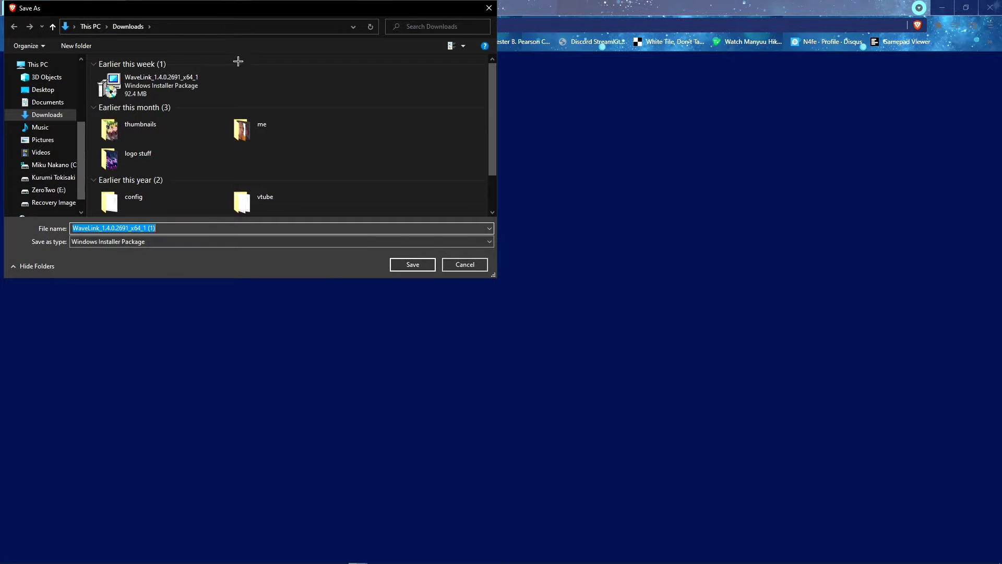
{"action": "left_click", "coordinate": [136, 88]}
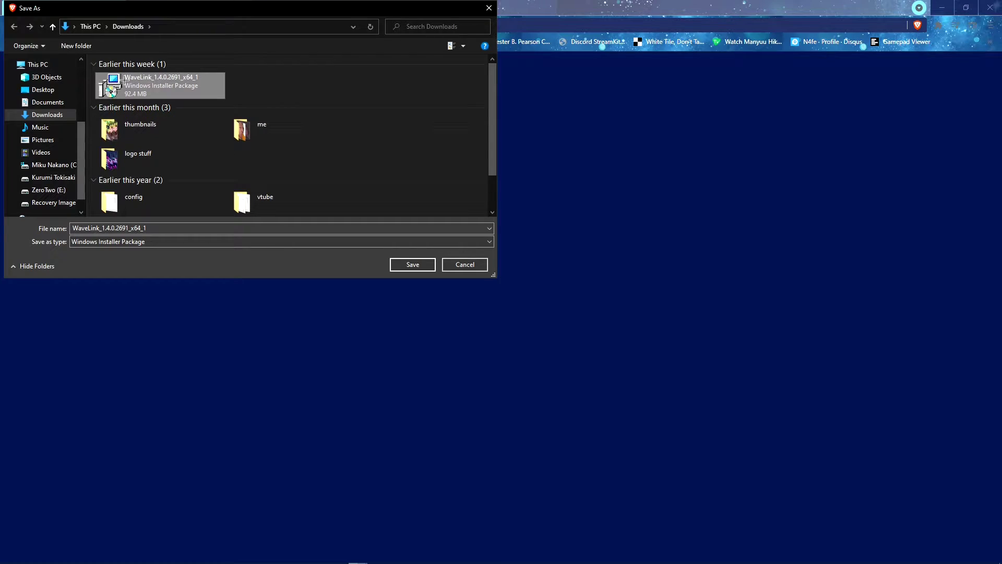
{"action": "left_click", "coordinate": [471, 264]}
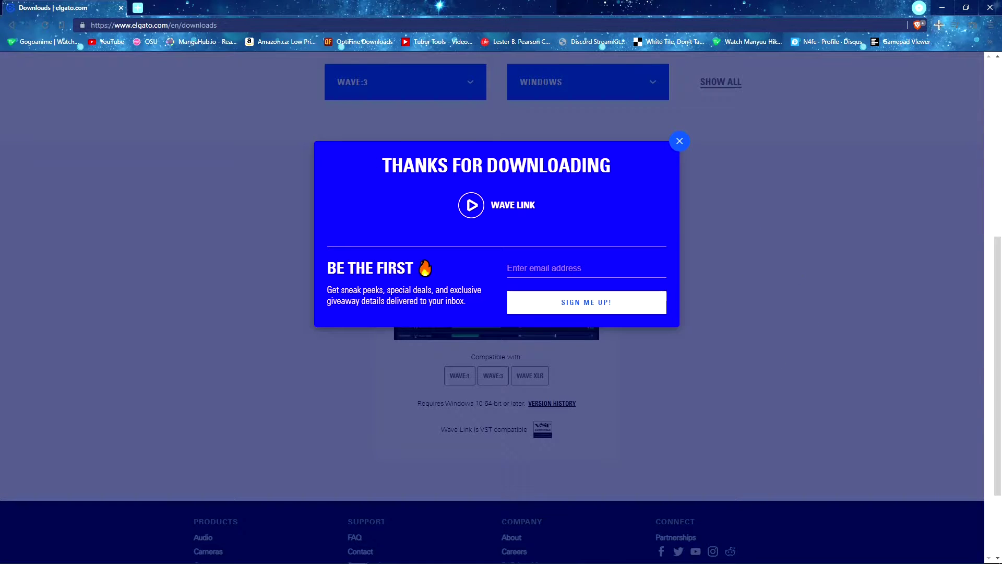
{"action": "left_click", "coordinate": [945, 7]}
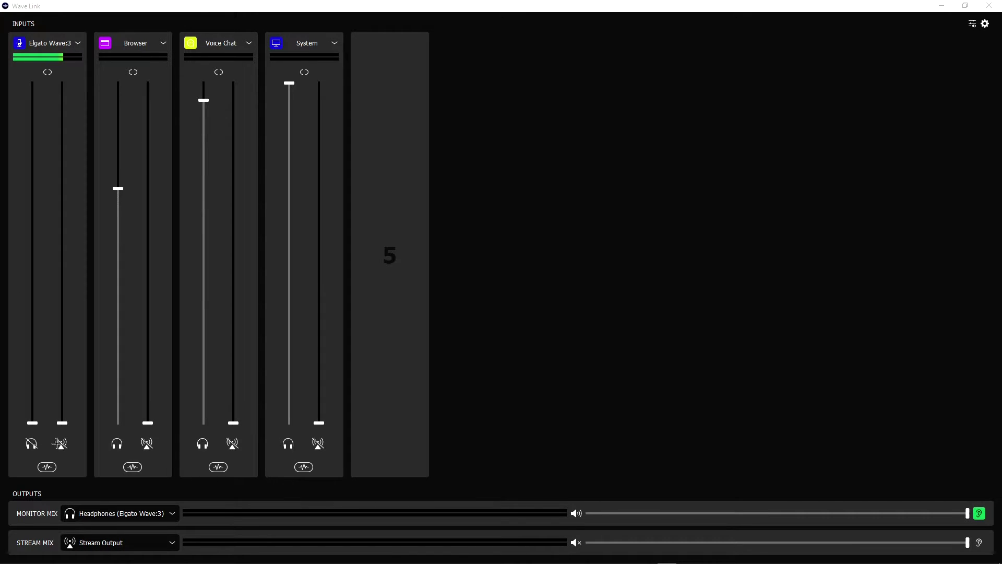
Add Aux 1 as the audio input on channel 5 of the Wave Link mixer
{"action": "left_click", "coordinate": [48, 45]}
{"action": "mouse_move", "coordinate": [362, 219]}
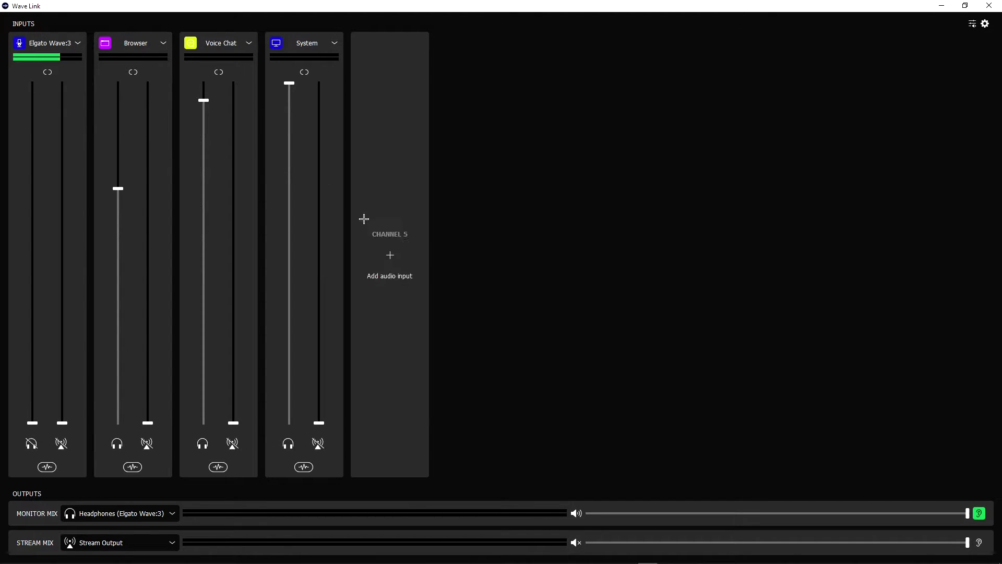
{"action": "left_click", "coordinate": [389, 256]}
{"action": "left_click", "coordinate": [390, 254]}
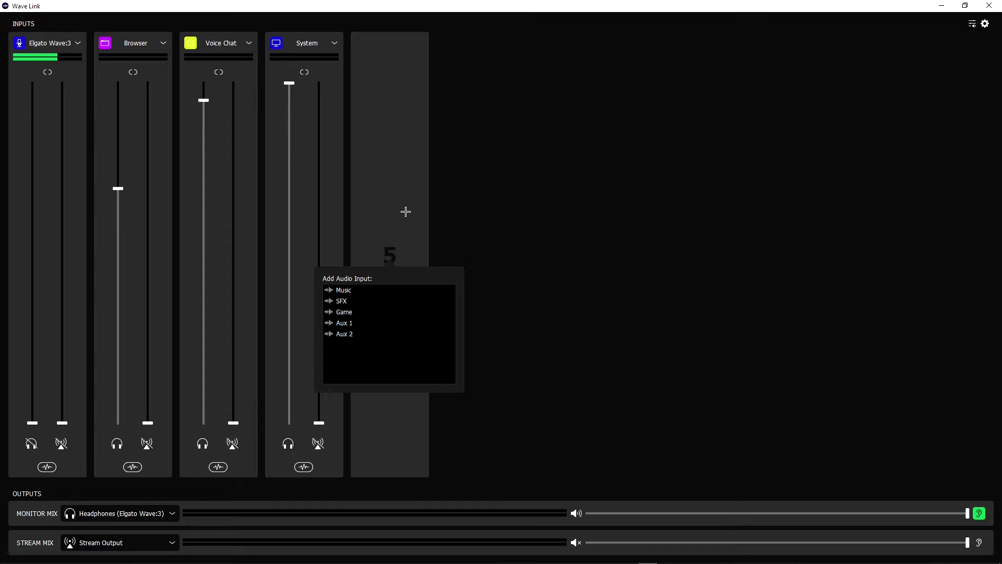
{"action": "left_click", "coordinate": [344, 323]}
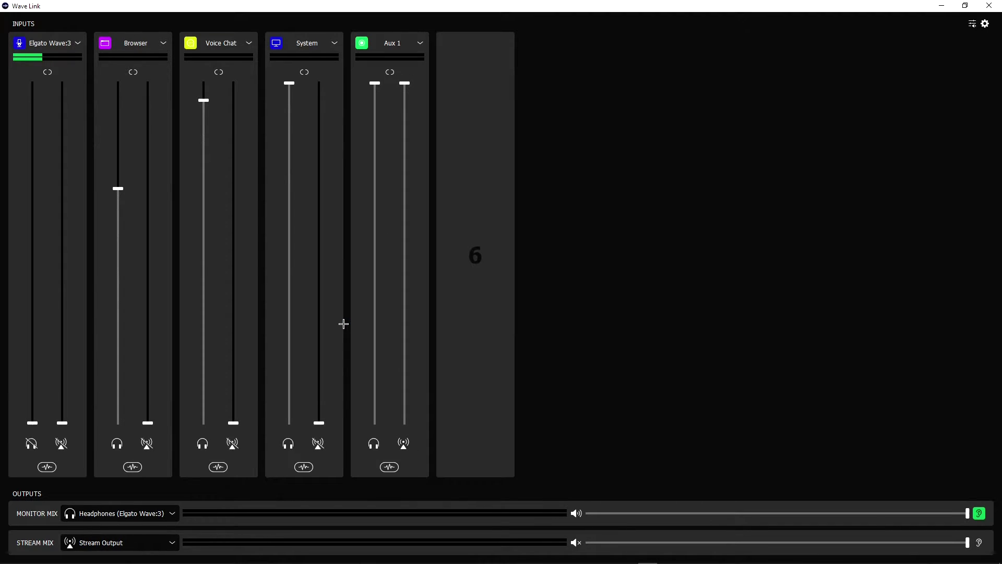
Mute Aux 1 in both the monitor and stream mixes, link its two volume sliders, and lower them to zero
{"action": "left_click", "coordinate": [413, 43]}
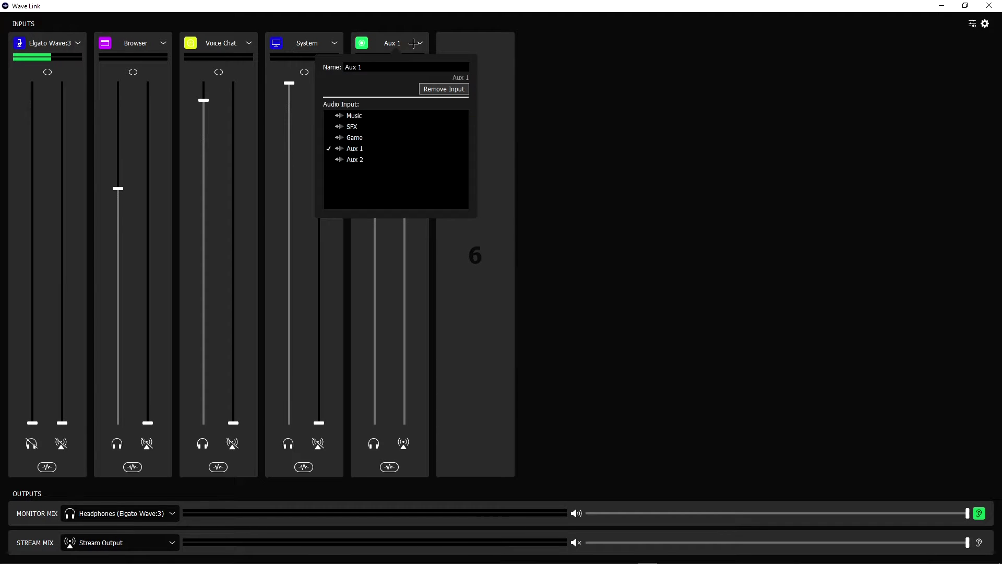
{"action": "left_click_drag", "start_coordinate": [385, 67], "coordinate": [318, 64]}
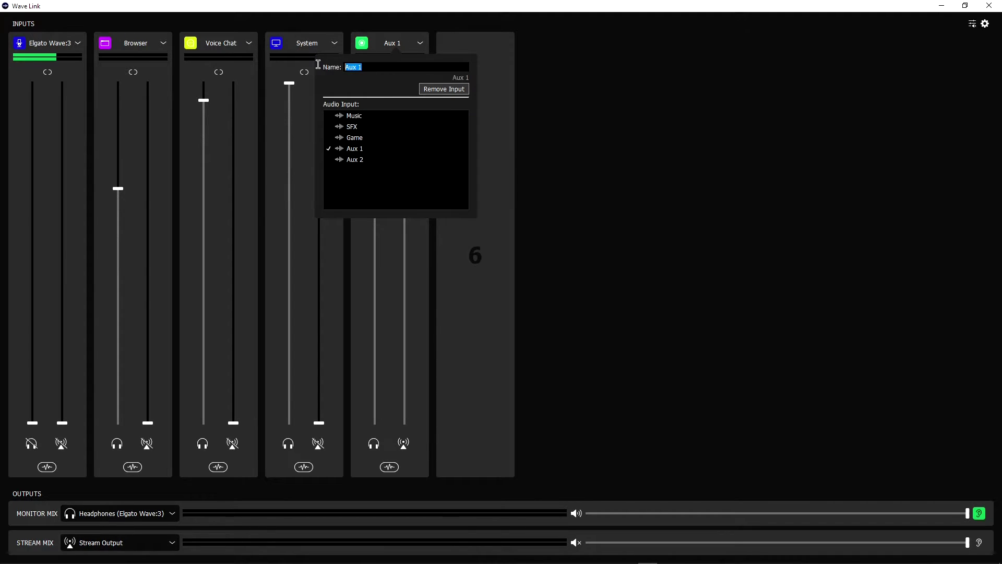
{"action": "left_click", "coordinate": [418, 33]}
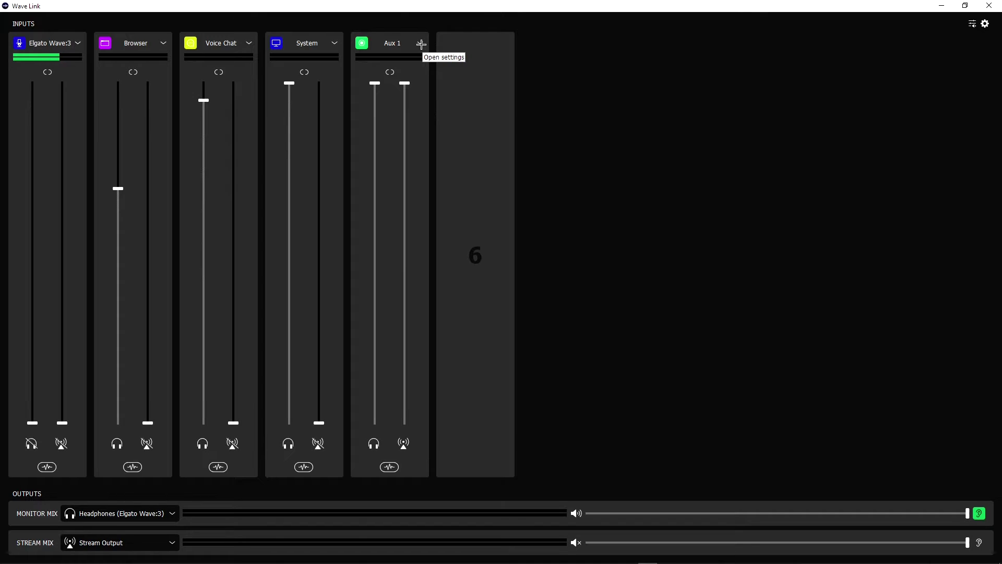
{"action": "left_click", "coordinate": [373, 443]}
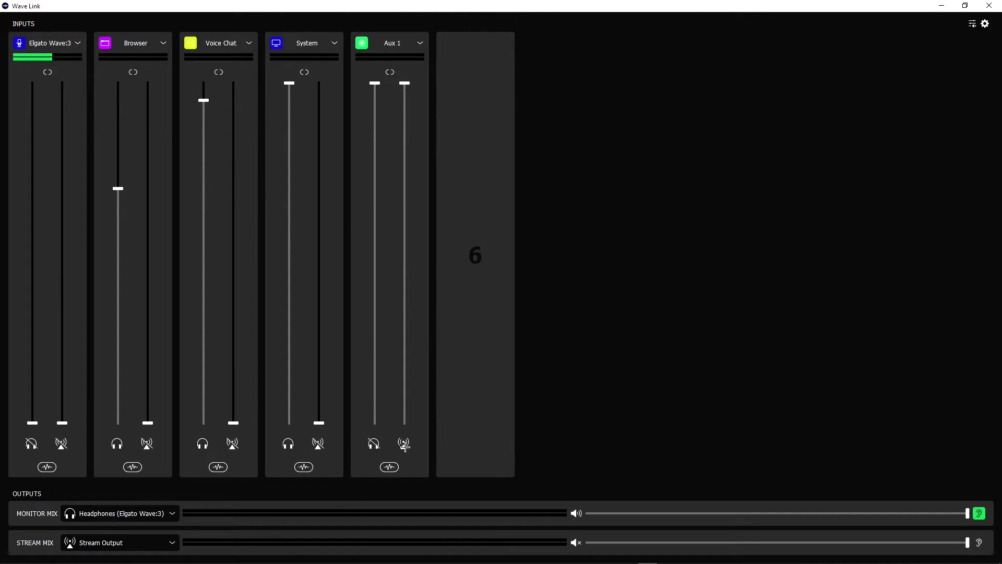
{"action": "left_click_drag", "start_coordinate": [376, 89], "coordinate": [374, 423]}
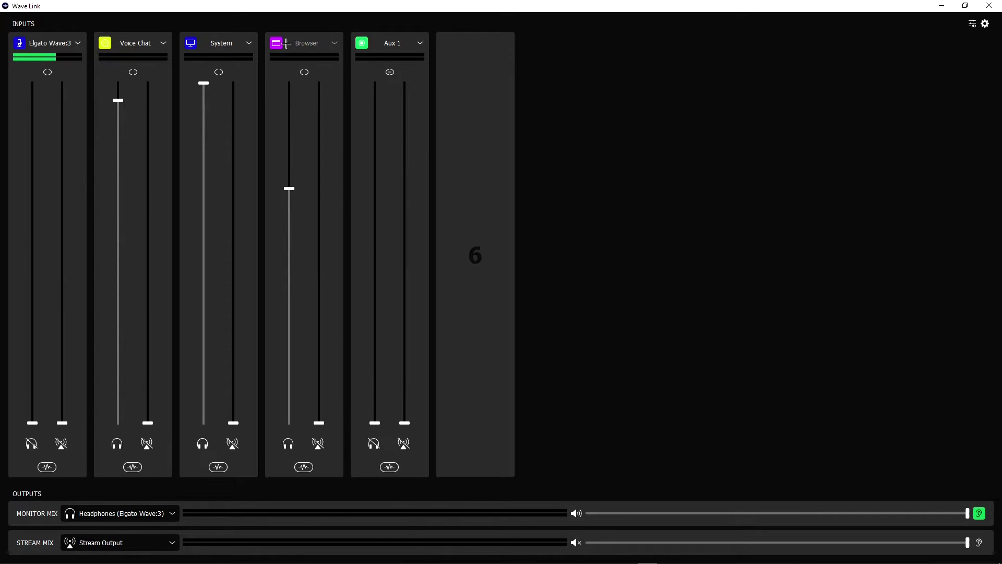
Reorder the channels after the microphone to System, Voice Chat, Browser, and remove the Aux 1 input
{"action": "left_click_drag", "start_coordinate": [131, 73], "coordinate": [251, 87]}
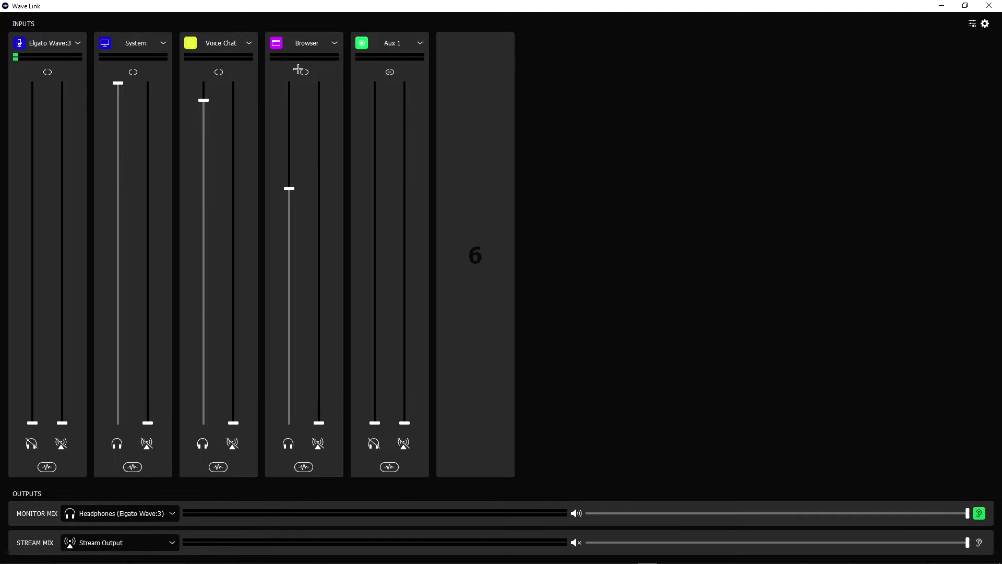
{"action": "left_click", "coordinate": [419, 42]}
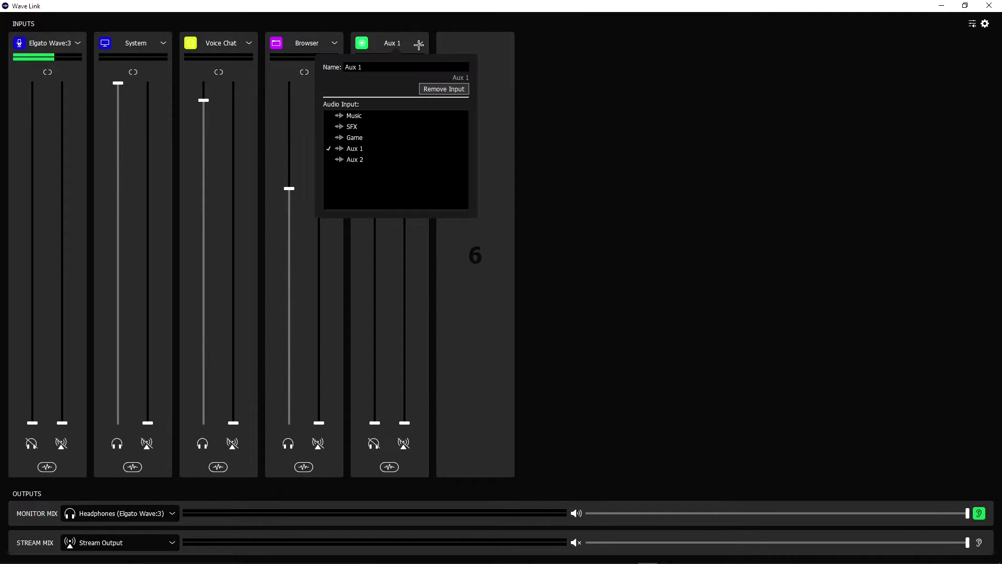
{"action": "left_click", "coordinate": [438, 90]}
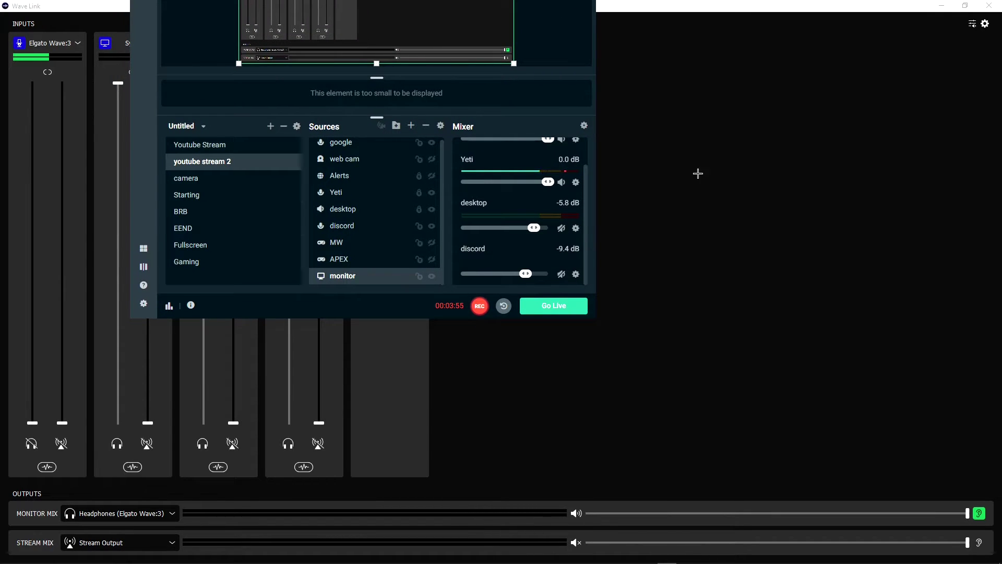
Switch to the streaming software and review the google, Yeti, desktop and discord sources in its audio mixer
{"action": "scroll", "coordinate": [586, 224], "scroll_direction": "up", "scroll_amount": 2}
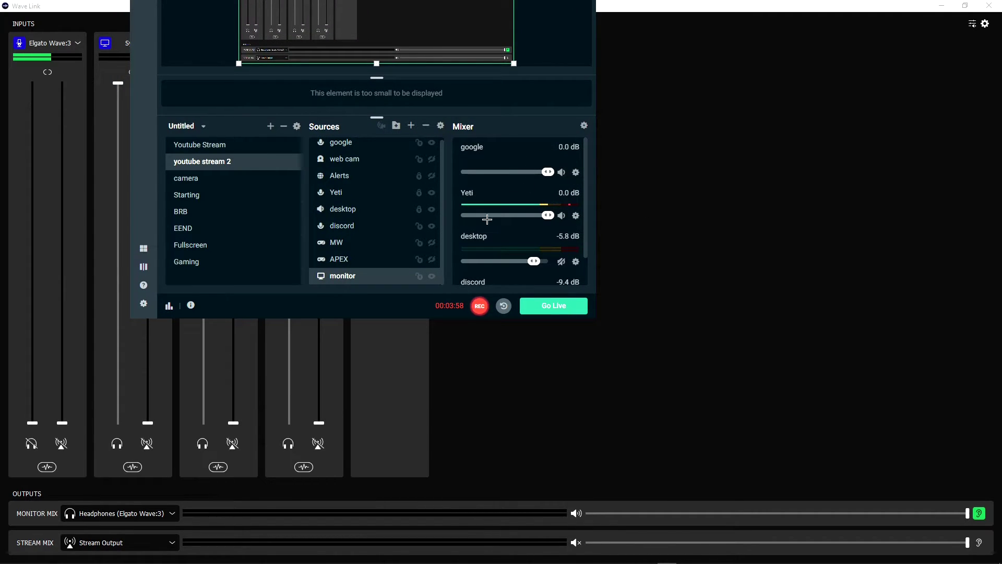
{"action": "scroll", "coordinate": [568, 208], "scroll_direction": "down", "scroll_amount": 2}
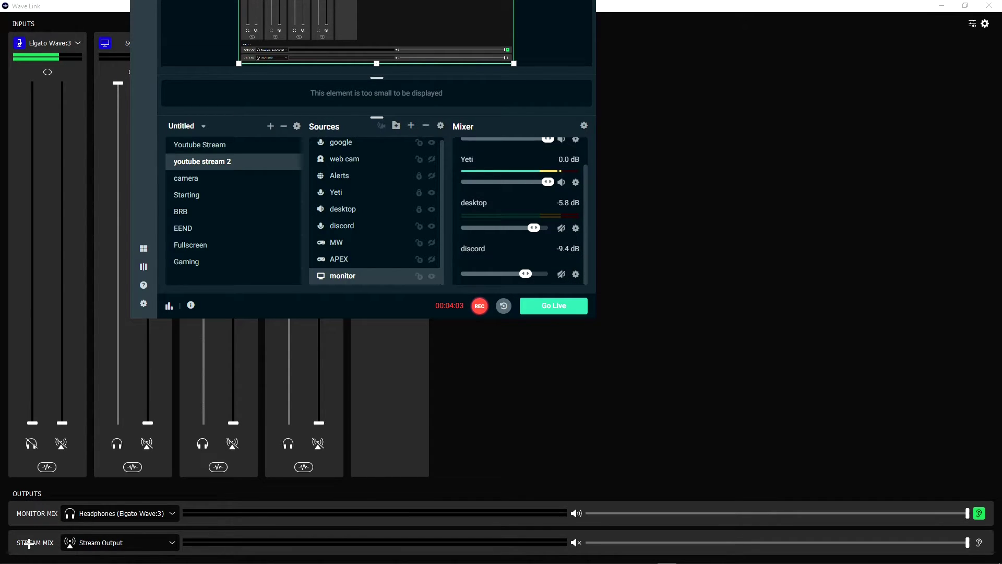
{"action": "scroll", "coordinate": [587, 209], "scroll_direction": "up", "scroll_amount": 2}
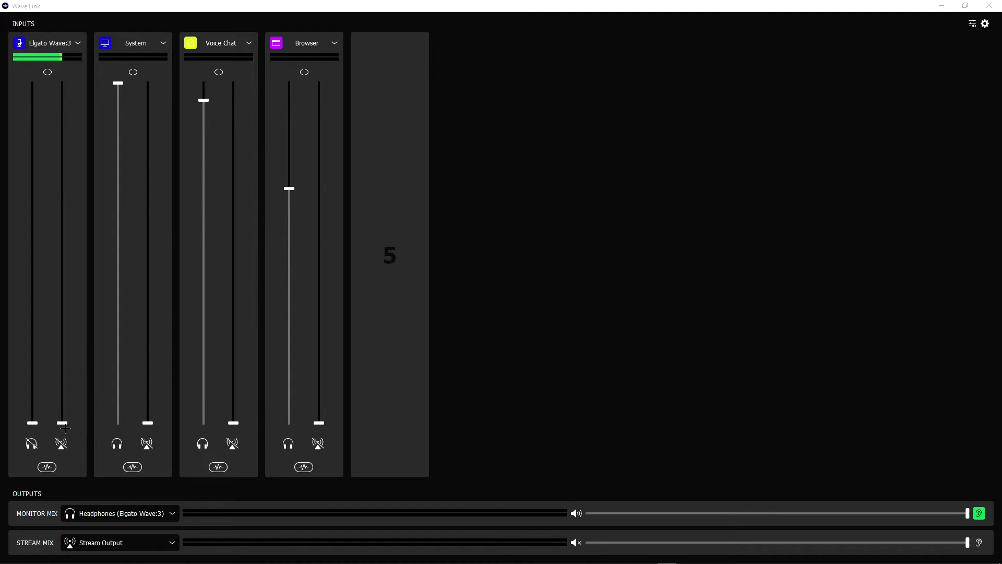
{"action": "left_click_drag", "start_coordinate": [62, 422], "coordinate": [65, 394]}
{"action": "mouse_move", "coordinate": [351, 206]}
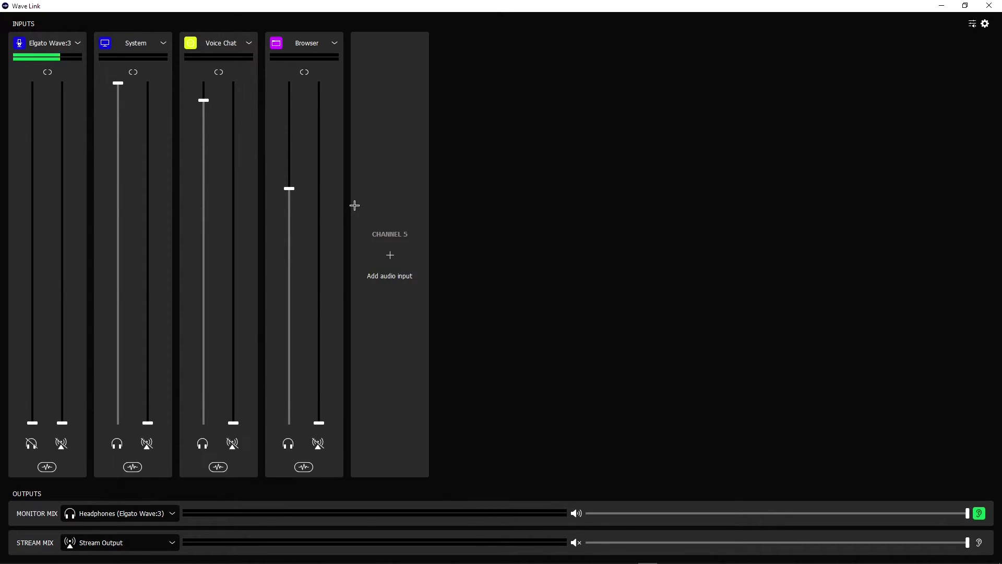
Inspect the Mic In recording device's level, enhancements and default format choices in the Windows sound settings
{"action": "mouse_move", "coordinate": [935, 561]}
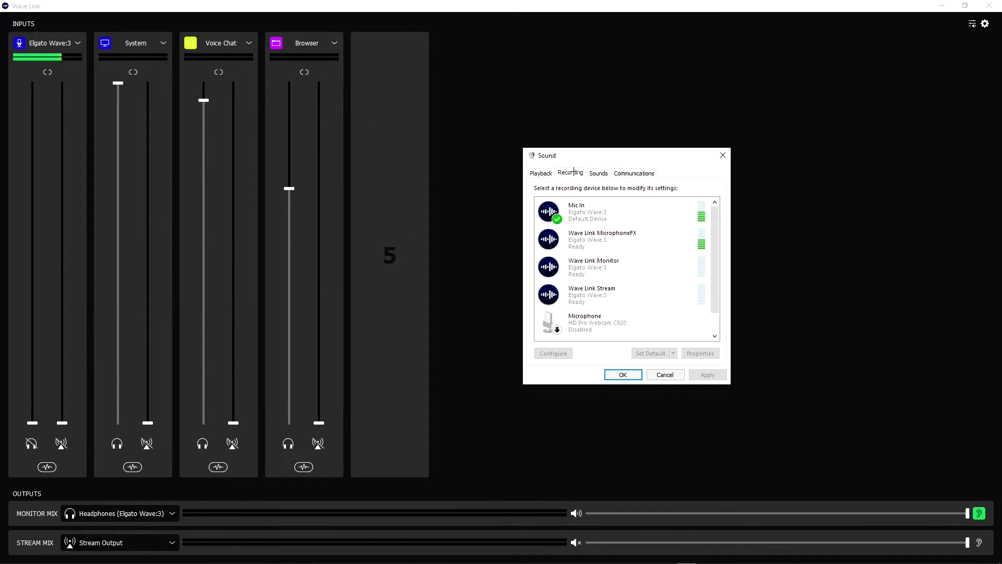
{"action": "double_click", "coordinate": [596, 212]}
{"action": "left_click", "coordinate": [600, 212]}
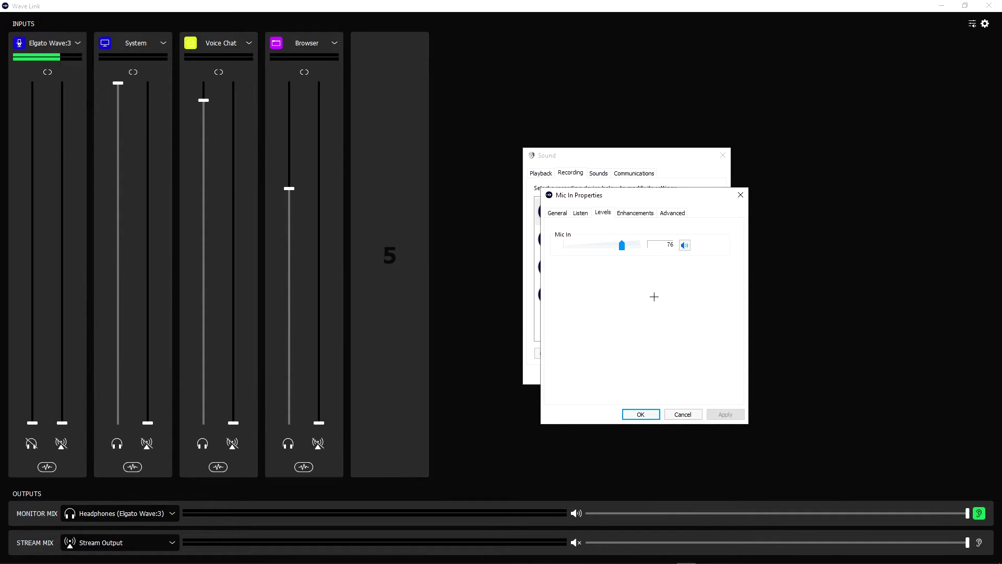
{"action": "left_click_drag", "start_coordinate": [621, 245], "coordinate": [616, 246]}
{"action": "left_click", "coordinate": [557, 213]}
{"action": "left_click", "coordinate": [635, 213]}
{"action": "left_click", "coordinate": [672, 212]}
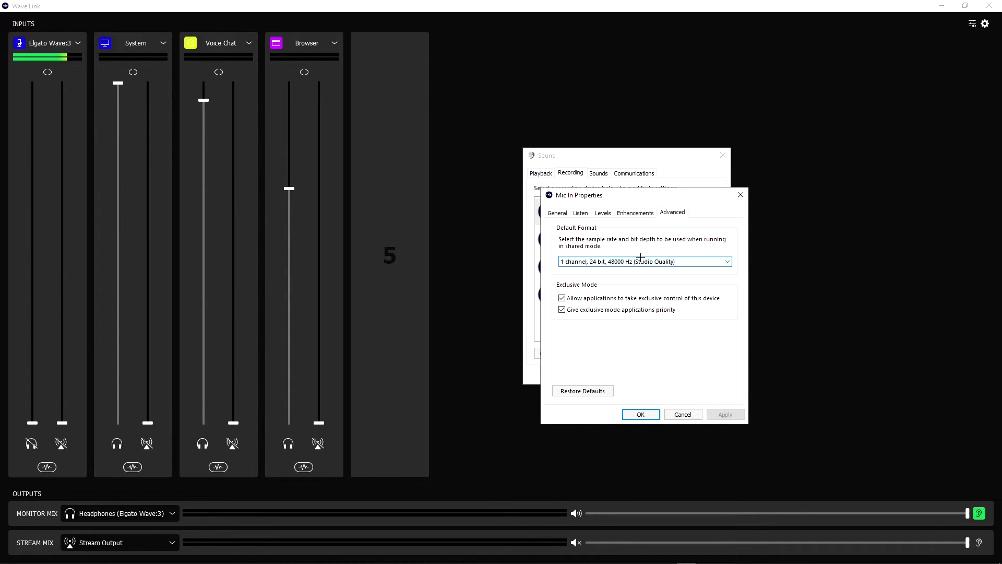
{"action": "left_click", "coordinate": [640, 258]}
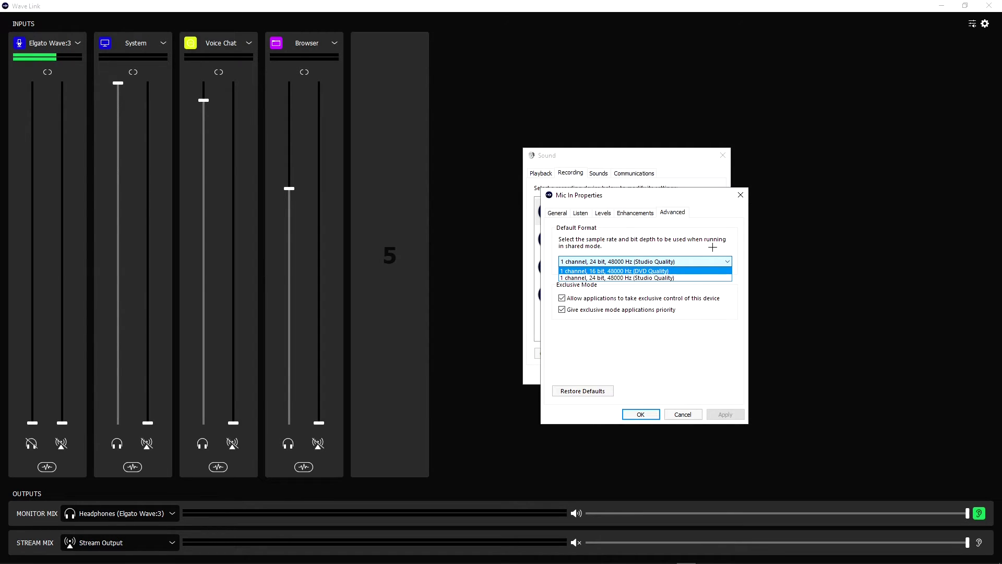
{"action": "left_click", "coordinate": [533, 209]}
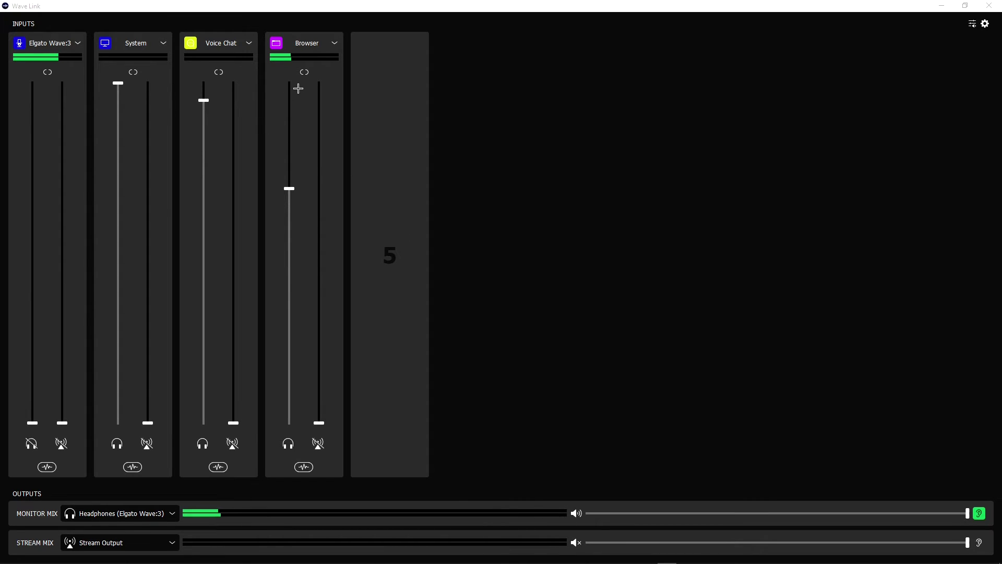
Open the Windows app volume and device preferences from Wave Link, widen the window, and place it beside the mixer channels
{"action": "left_click", "coordinate": [971, 24]}
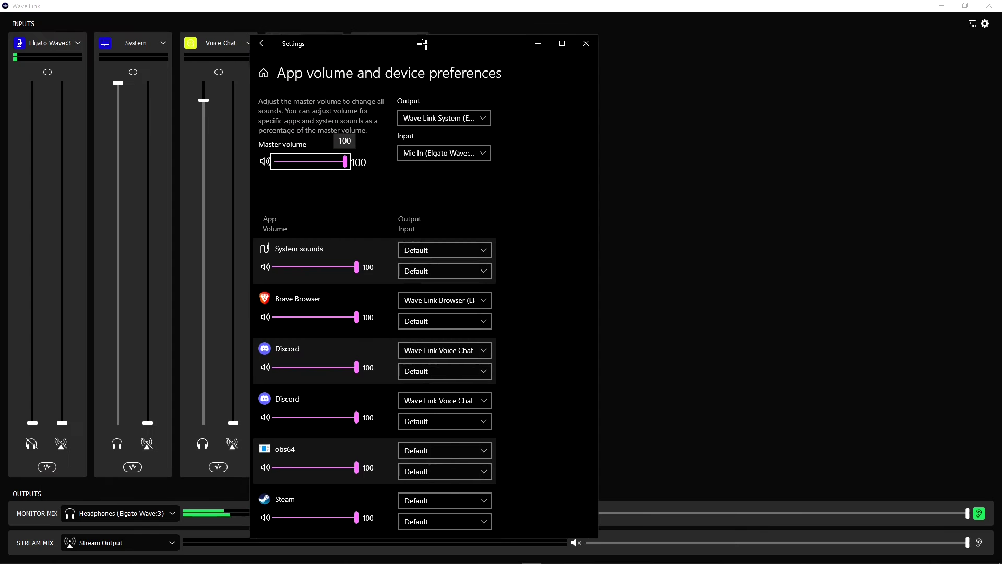
{"action": "left_click_drag", "start_coordinate": [424, 44], "coordinate": [648, 38]}
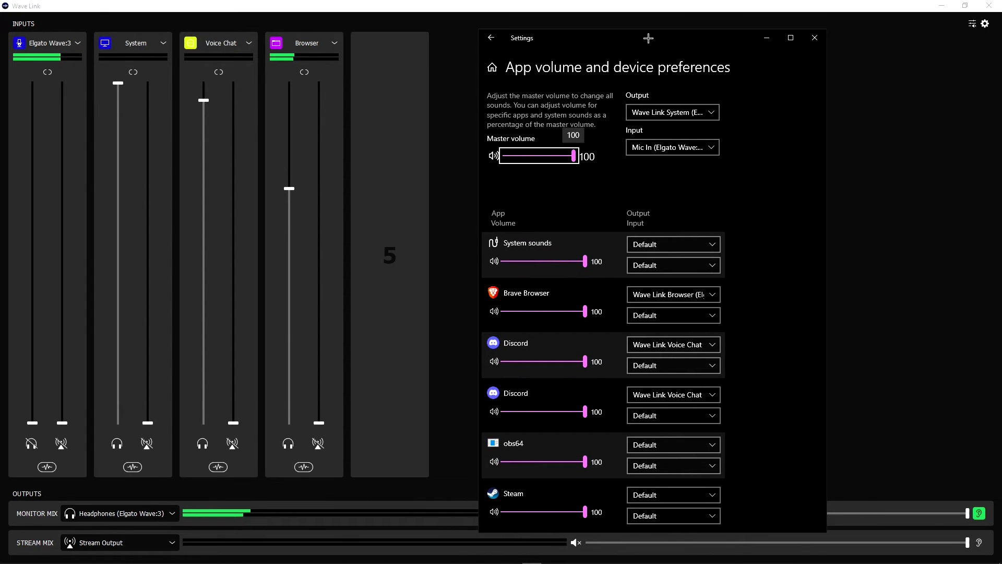
{"action": "left_click_drag", "start_coordinate": [827, 102], "coordinate": [934, 117]}
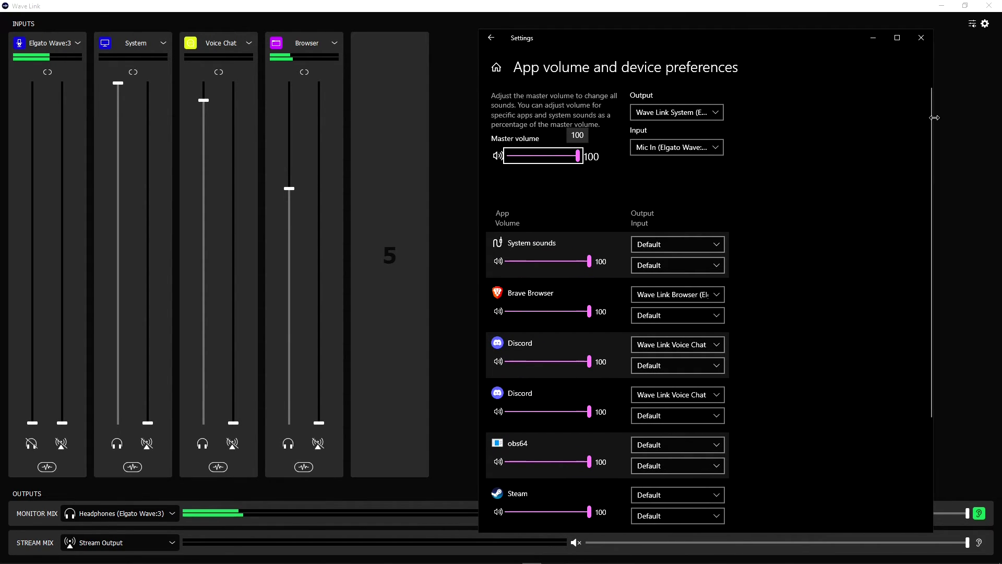
{"action": "left_click_drag", "start_coordinate": [742, 39], "coordinate": [705, 31]}
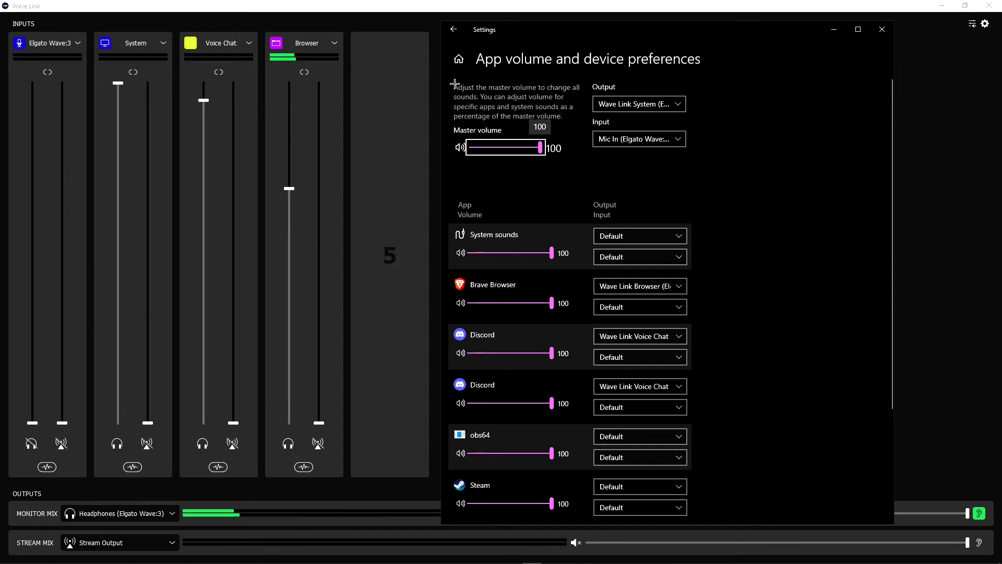
Check the device choices for the default system output and input in the app volume and device preferences
{"action": "left_click", "coordinate": [636, 107]}
{"action": "left_click", "coordinate": [830, 101]}
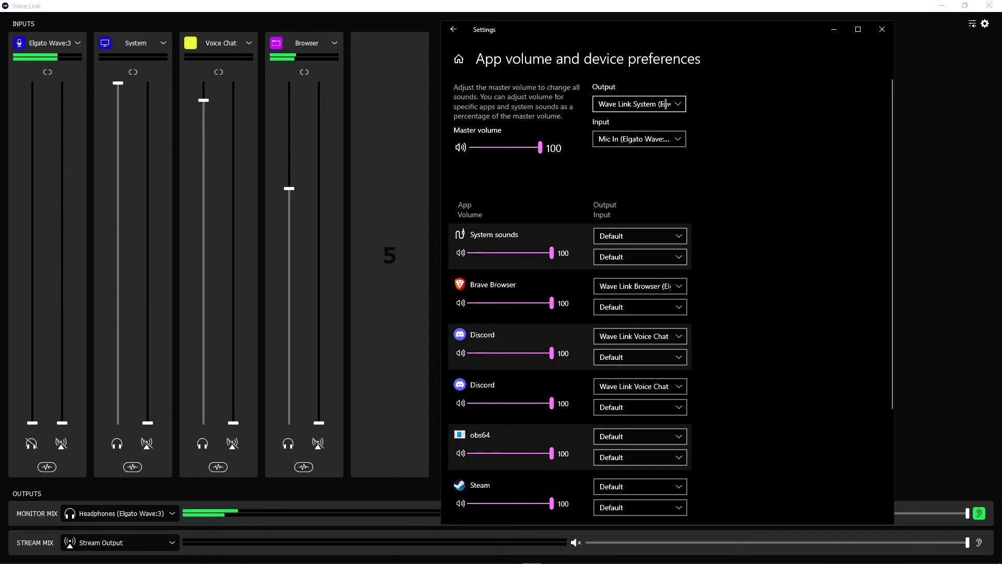
{"action": "left_click", "coordinate": [661, 145]}
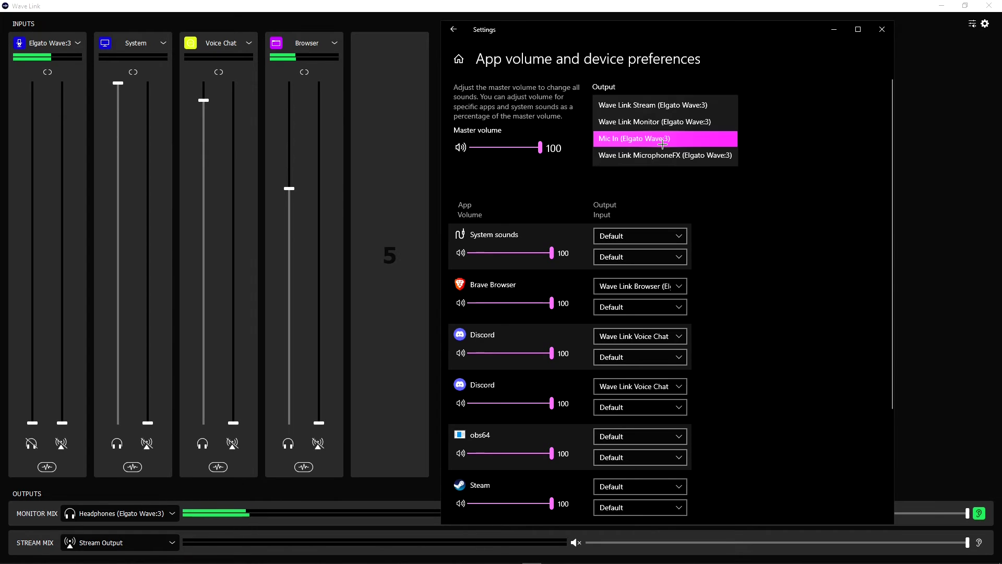
{"action": "left_click", "coordinate": [764, 146]}
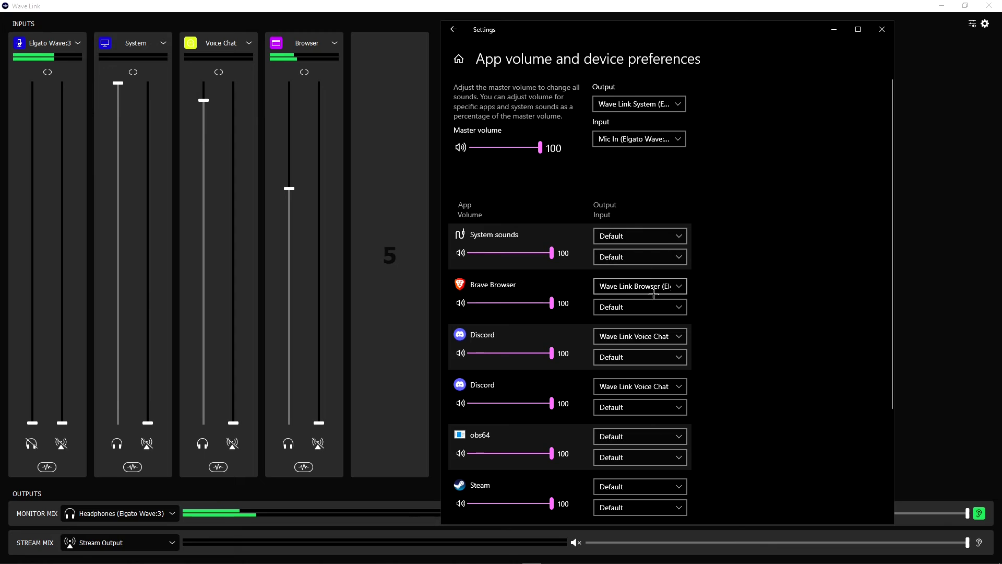
Select Wave Link Browser (Elgato Wave:3) as Brave Browser's output device and review the other apps' device assignments
{"action": "scroll", "coordinate": [752, 270], "scroll_direction": "down", "scroll_amount": 3}
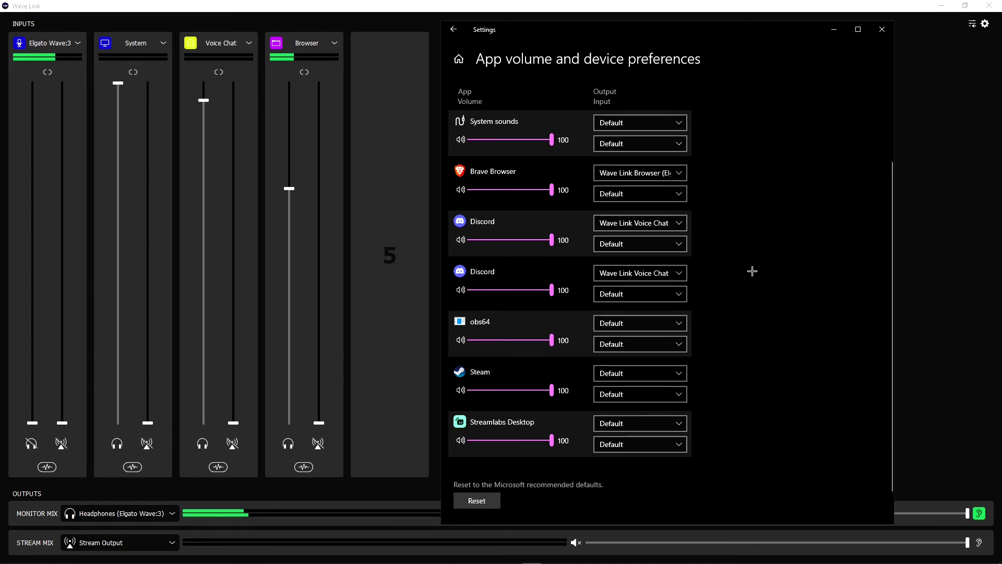
{"action": "left_click", "coordinate": [640, 173]}
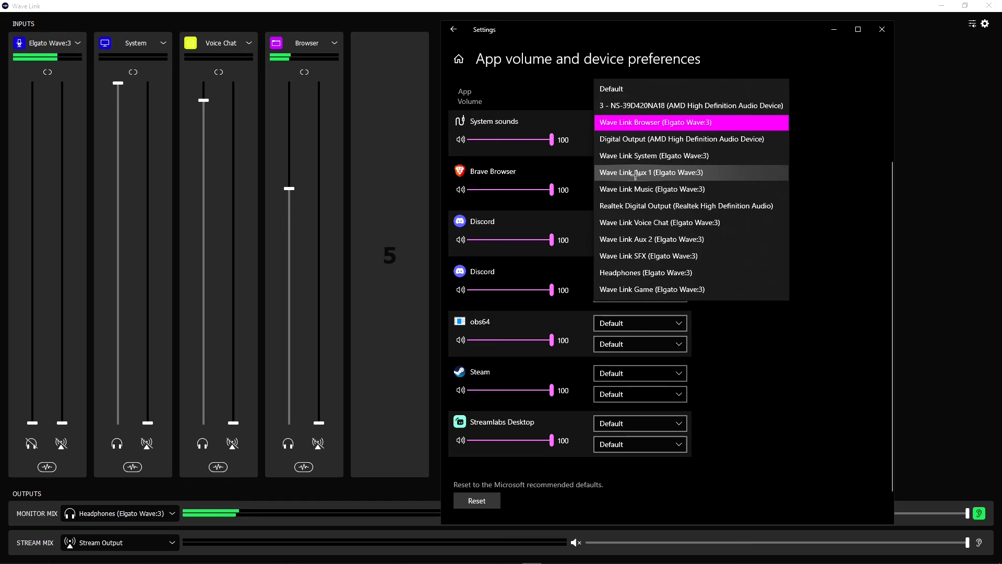
{"action": "left_click", "coordinate": [642, 123]}
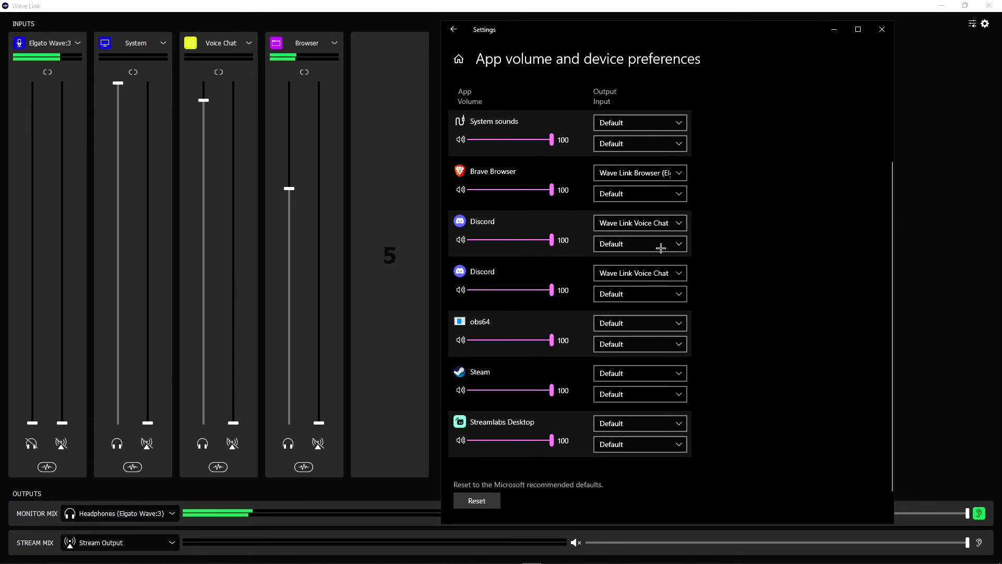
{"action": "scroll", "coordinate": [751, 243], "scroll_direction": "up", "scroll_amount": 3}
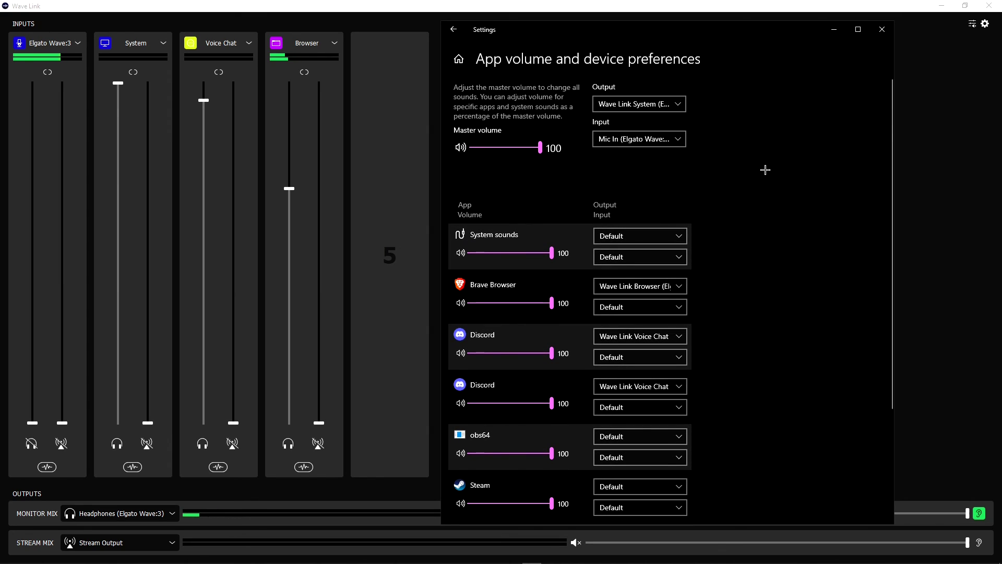
{"action": "scroll", "coordinate": [763, 170], "scroll_direction": "down", "scroll_amount": 3}
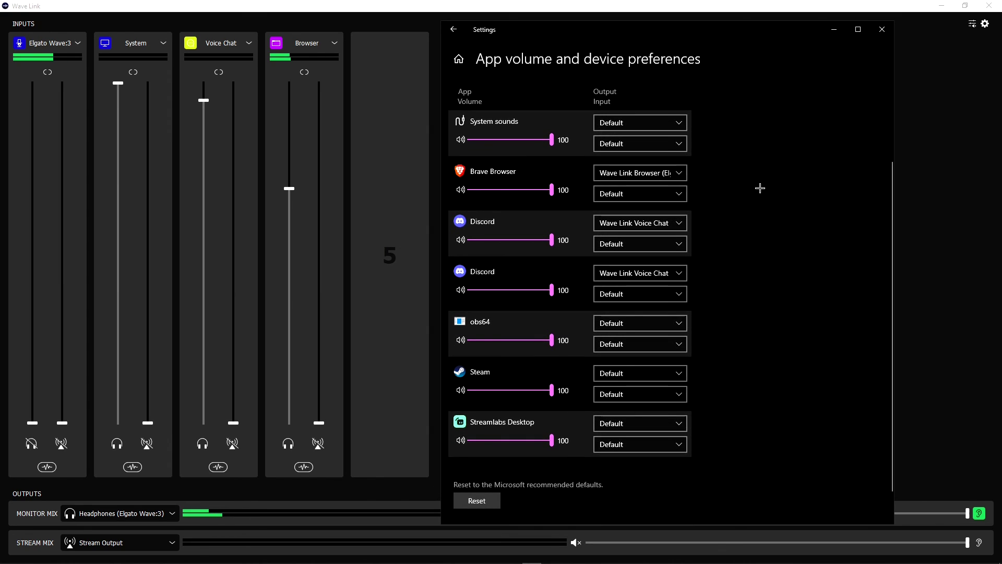